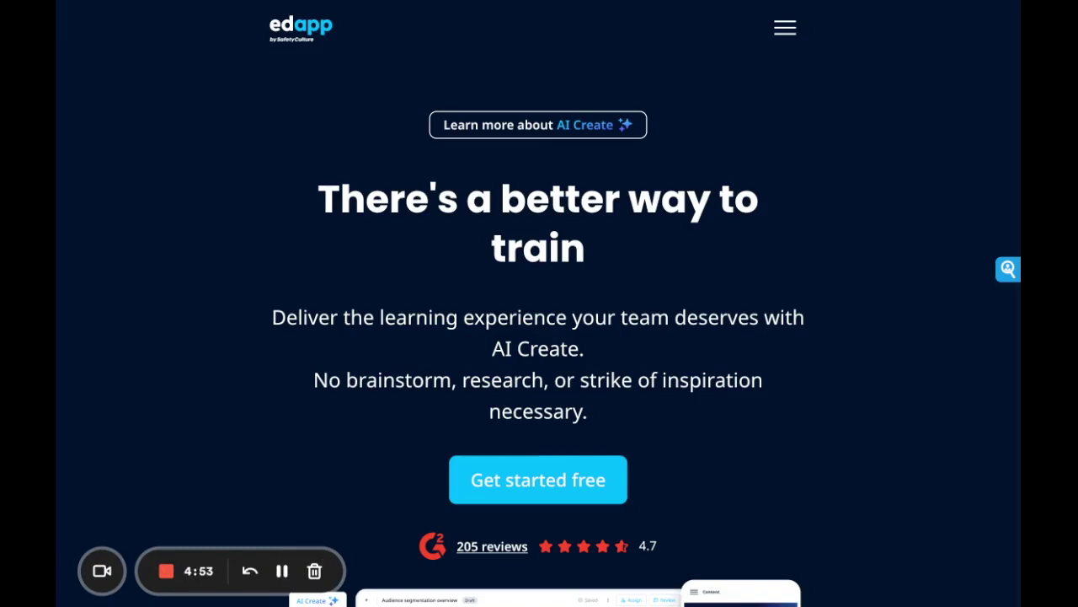
# Scroll down the EdApp homepage to the 'Create your free account' sign-up form
pyautogui.scroll(-1, 751, 301)
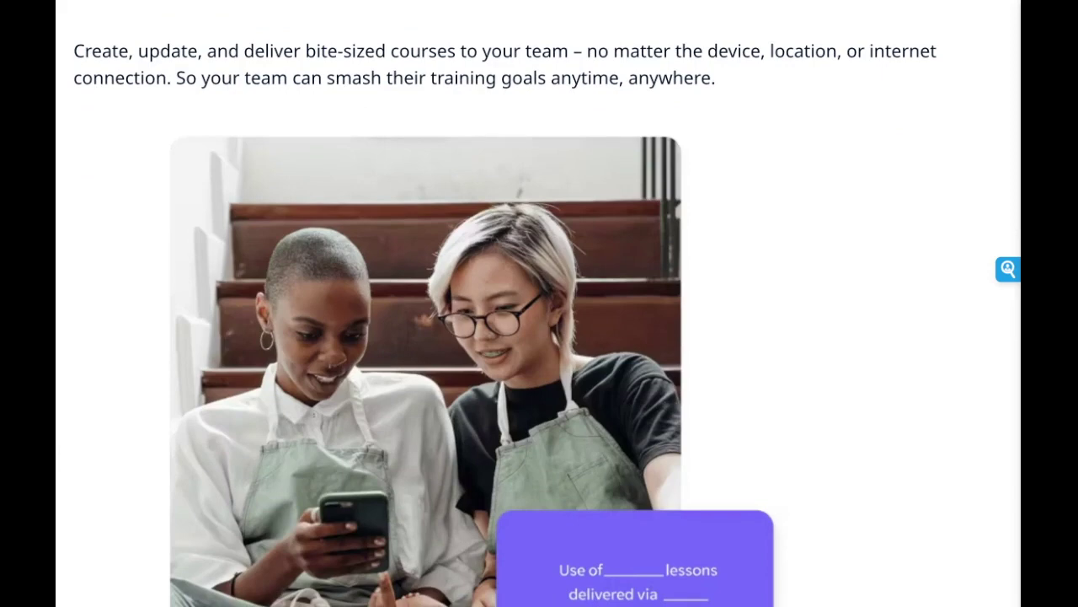
pyautogui.scroll(-1, 539, 304)
pyautogui.scroll(-4, 540, 303)
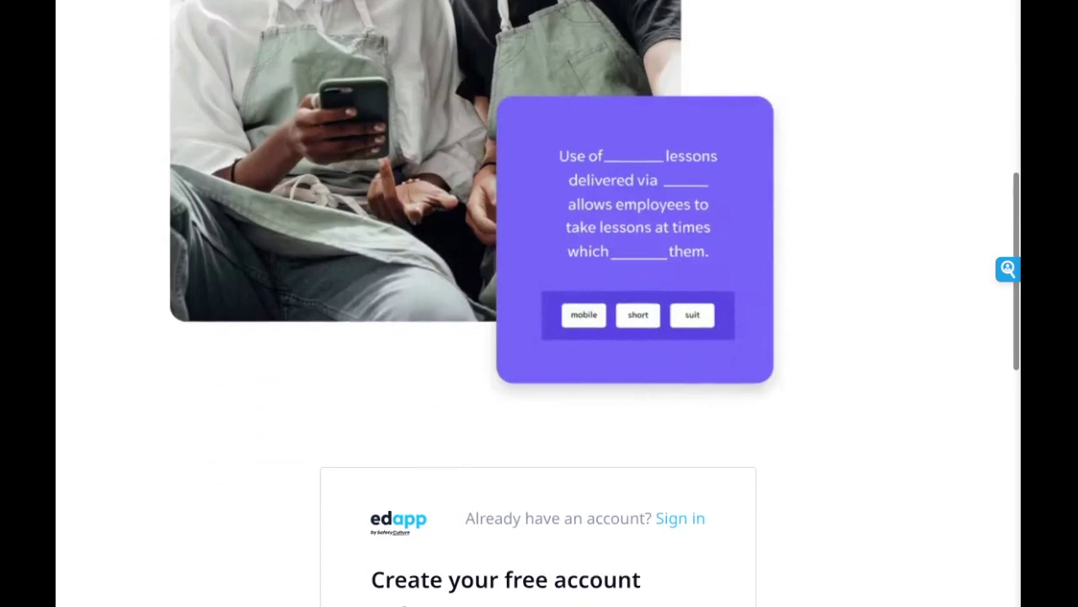
pyautogui.scroll(-3, 539, 303)
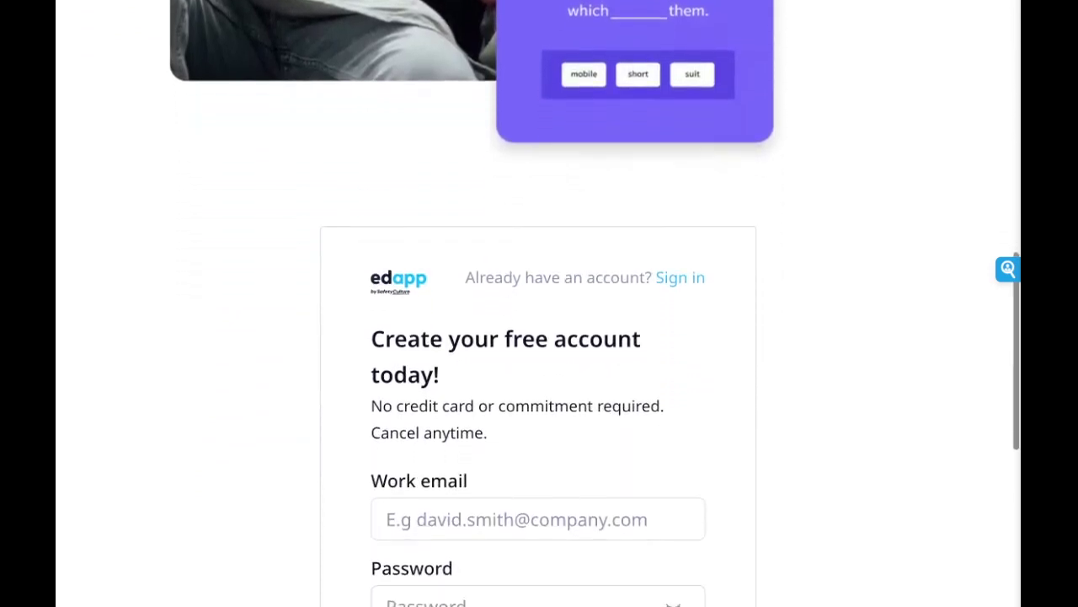
pyautogui.scroll(-2, 539, 304)
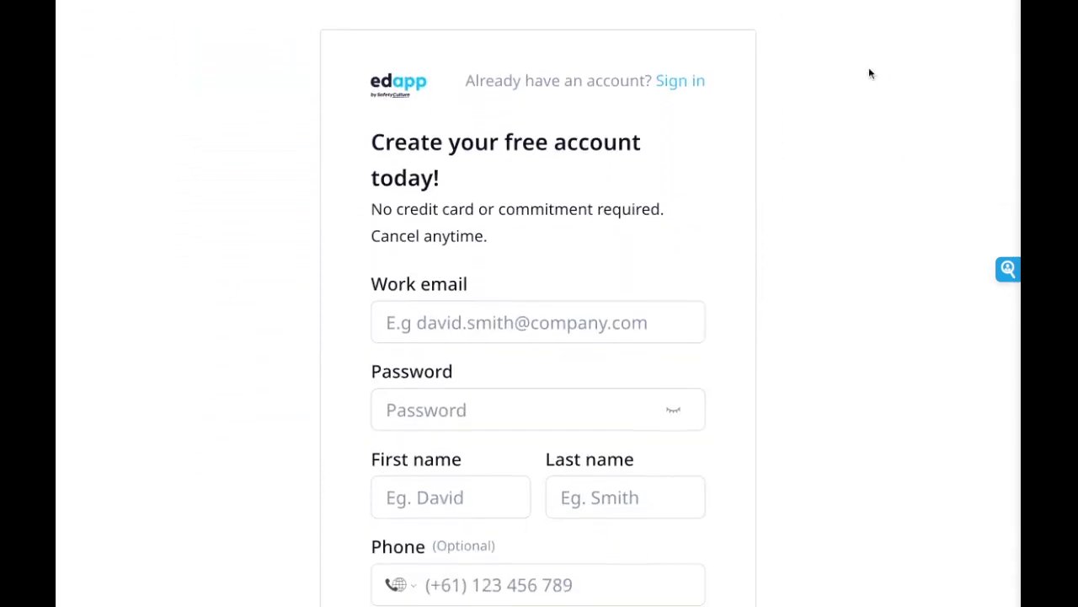
pyautogui.scroll(-1, 871, 74)
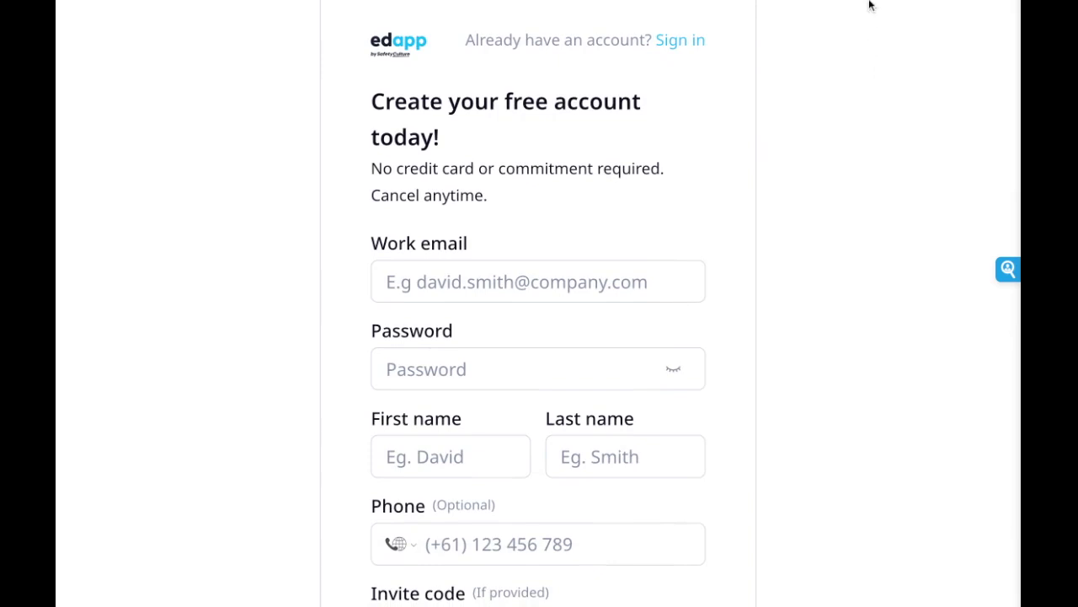
# Start the sign-up at the work email field and scroll through the account setup form
pyautogui.click(530, 272)
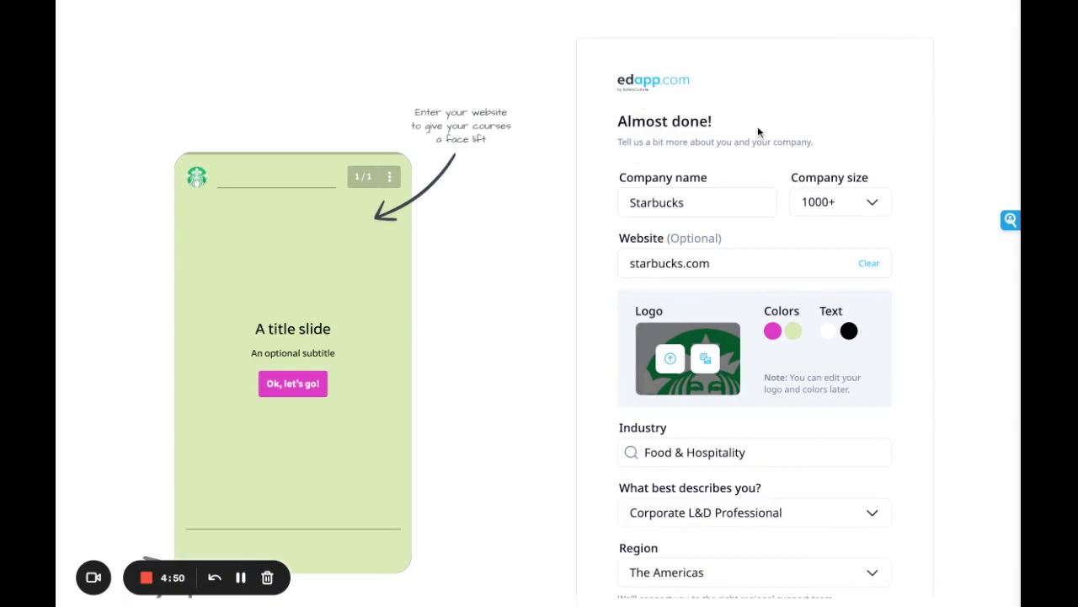
pyautogui.scroll(-2, 757, 133)
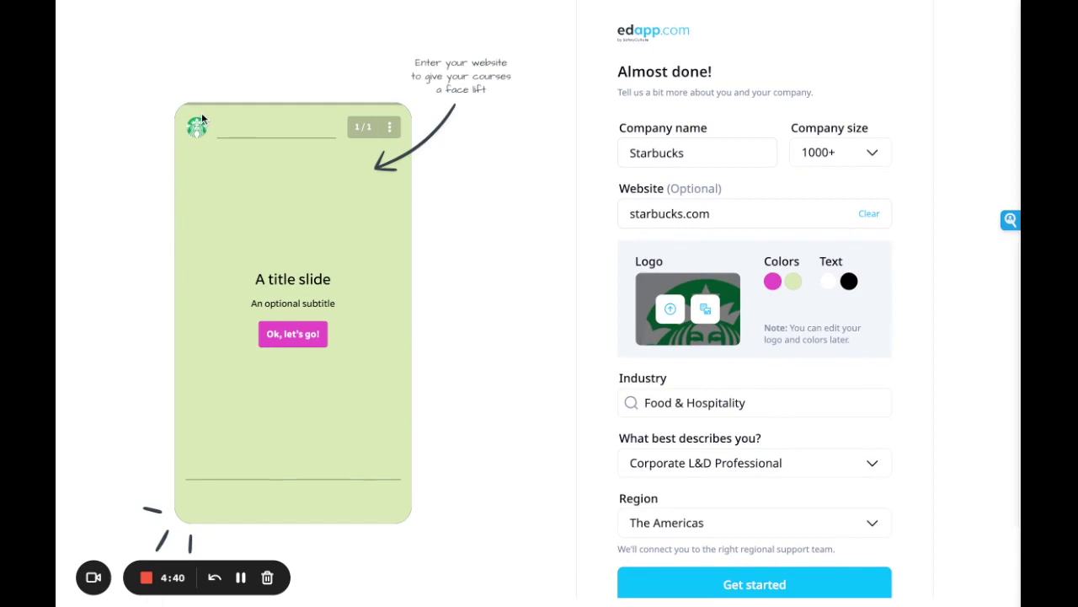
pyautogui.scroll(-1, 203, 119)
pyautogui.scroll(2, 203, 119)
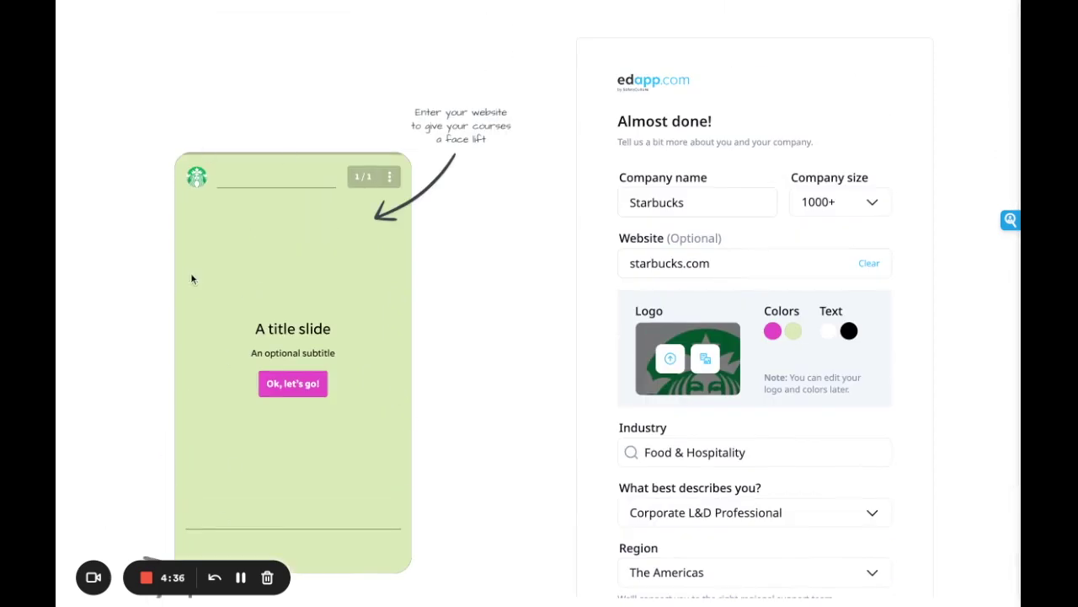
pyautogui.scroll(-2, 510, 445)
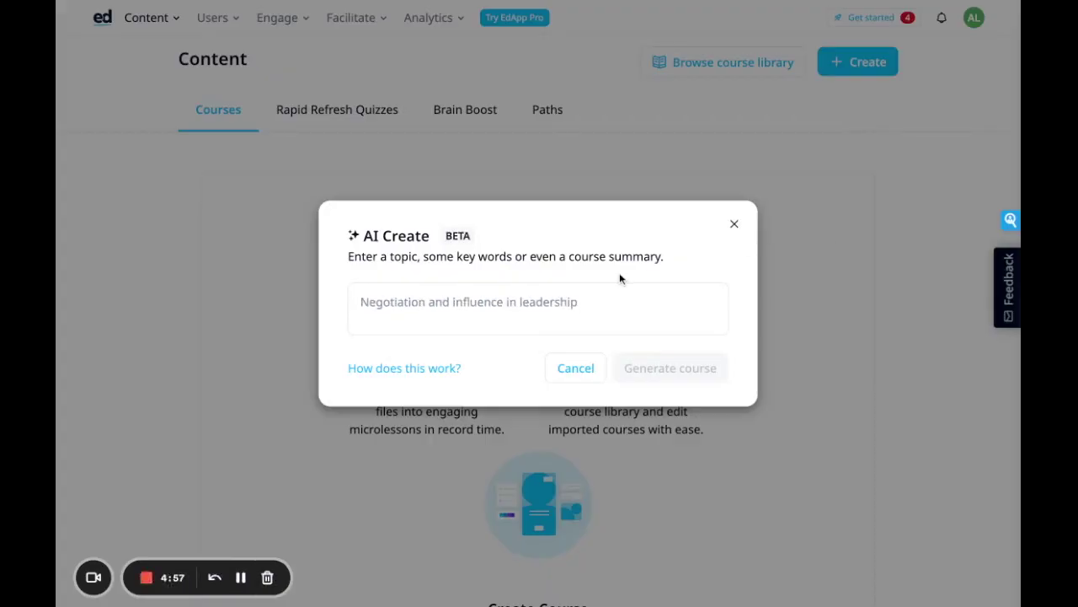
# Generate an AI course from the topic 'how to make the perfect at home cappuccino'
pyautogui.click(546, 315)
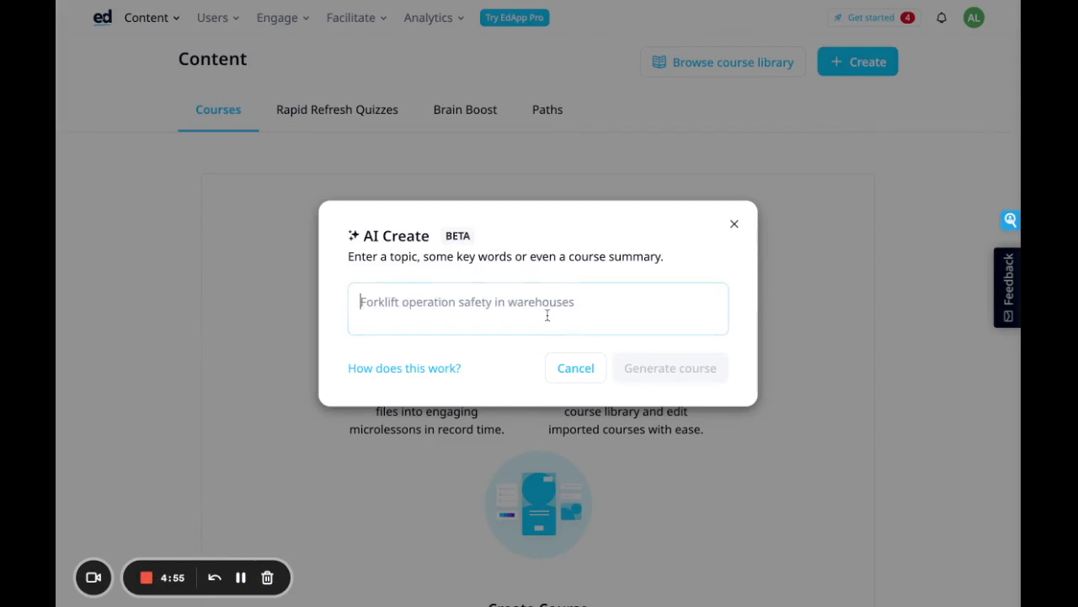
pyautogui.write('how to make the perfect at home cappuccino')
pyautogui.press('Return')
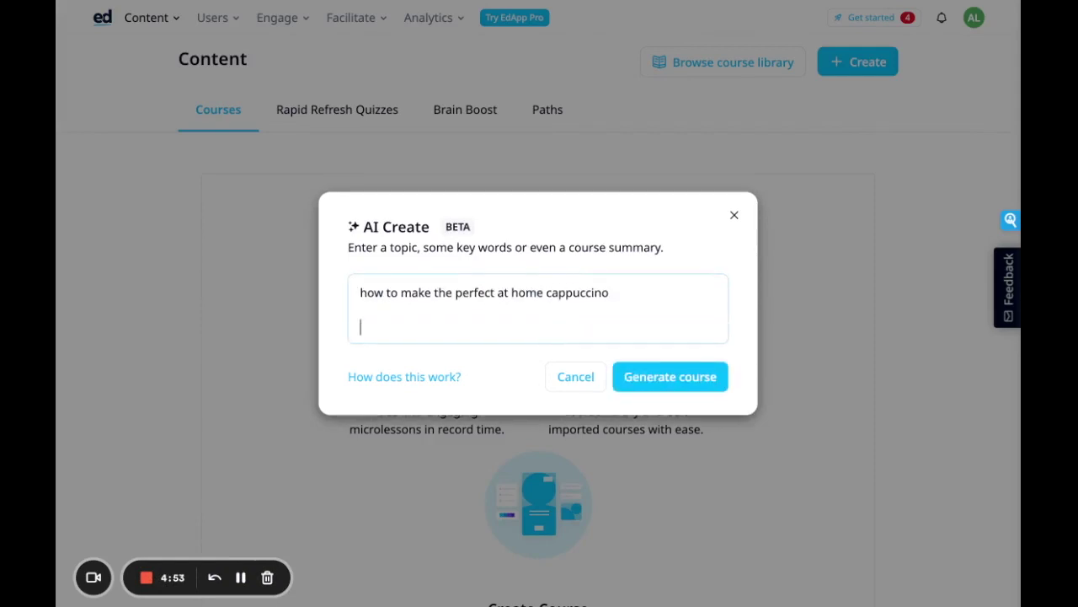
pyautogui.click(693, 390)
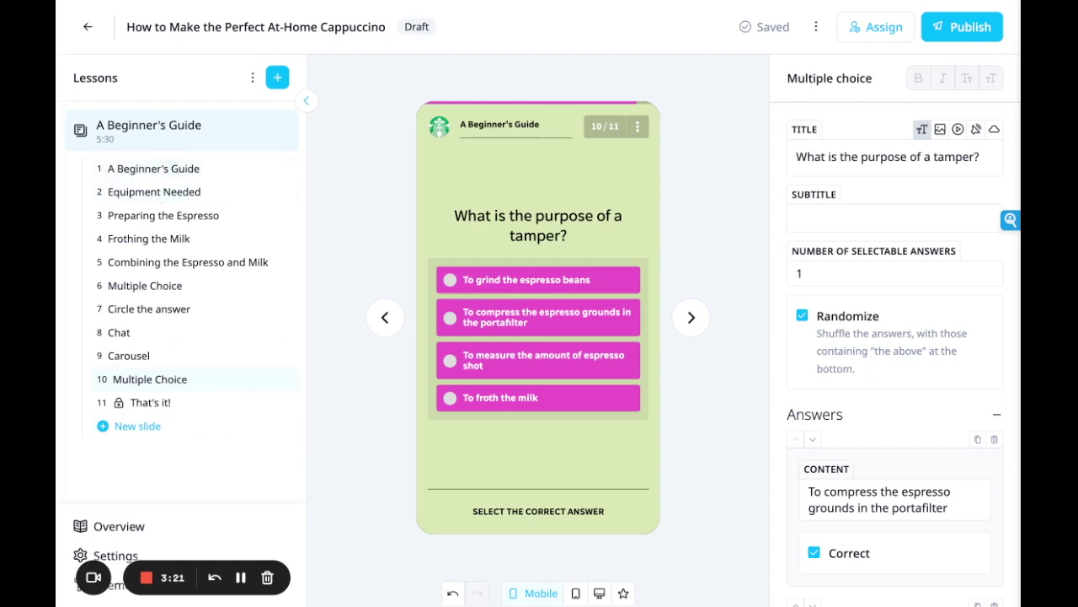
# Open the Equipment Needed slide and inspect its enlarged coffee machine photo
pyautogui.moveTo(185, 192)
pyautogui.click(193, 195)
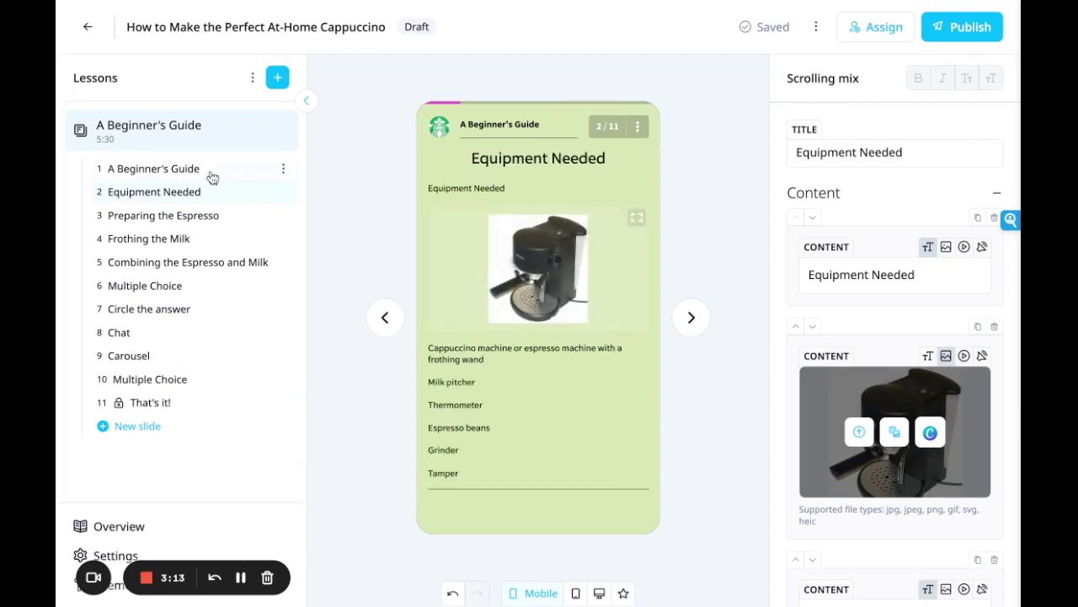
pyautogui.click(503, 285)
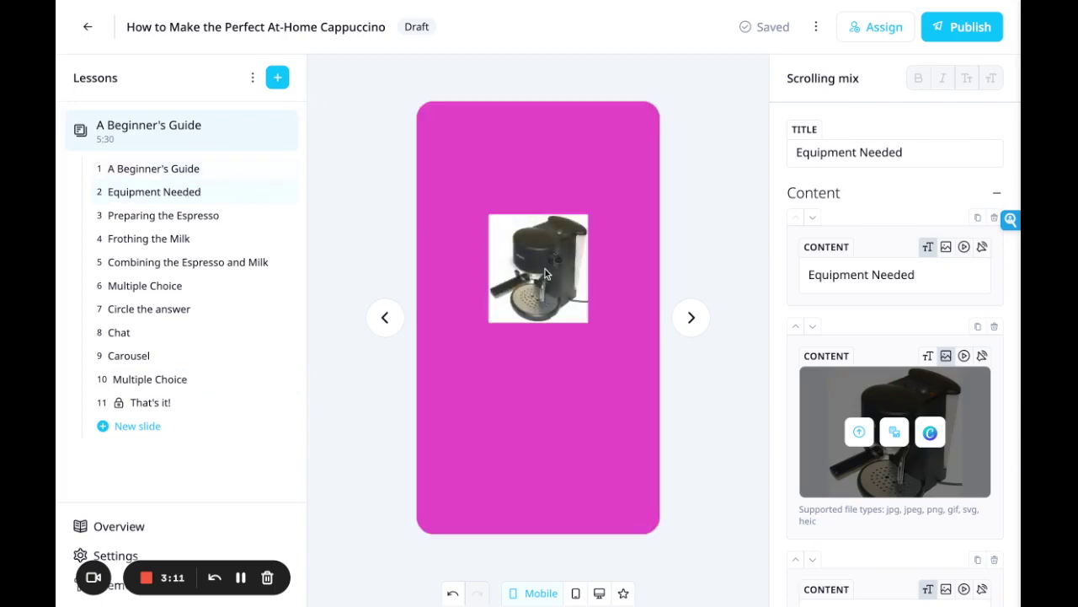
pyautogui.click(505, 218)
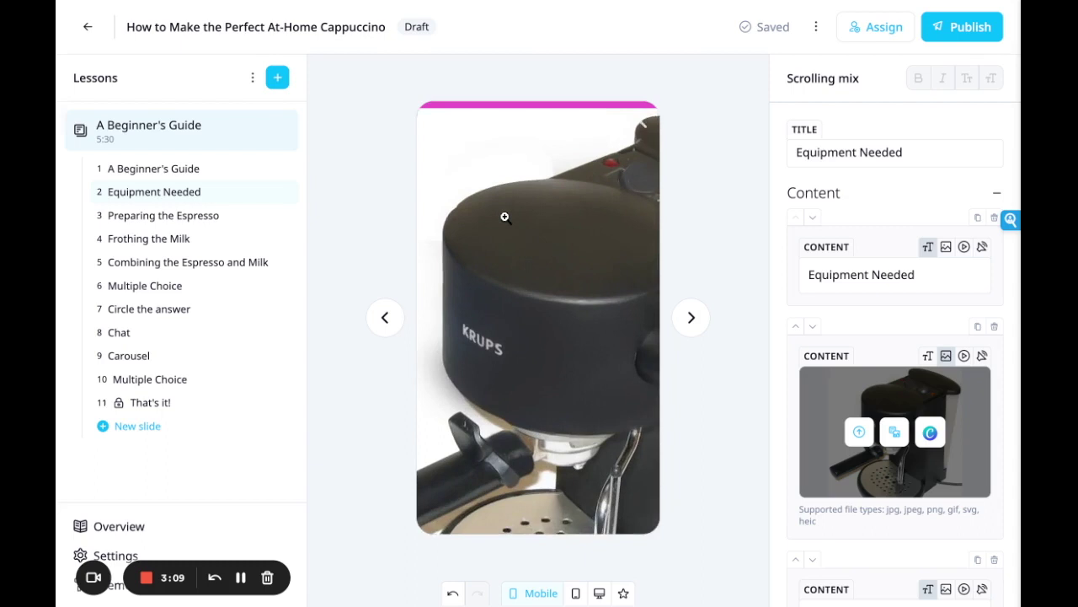
pyautogui.click(505, 217)
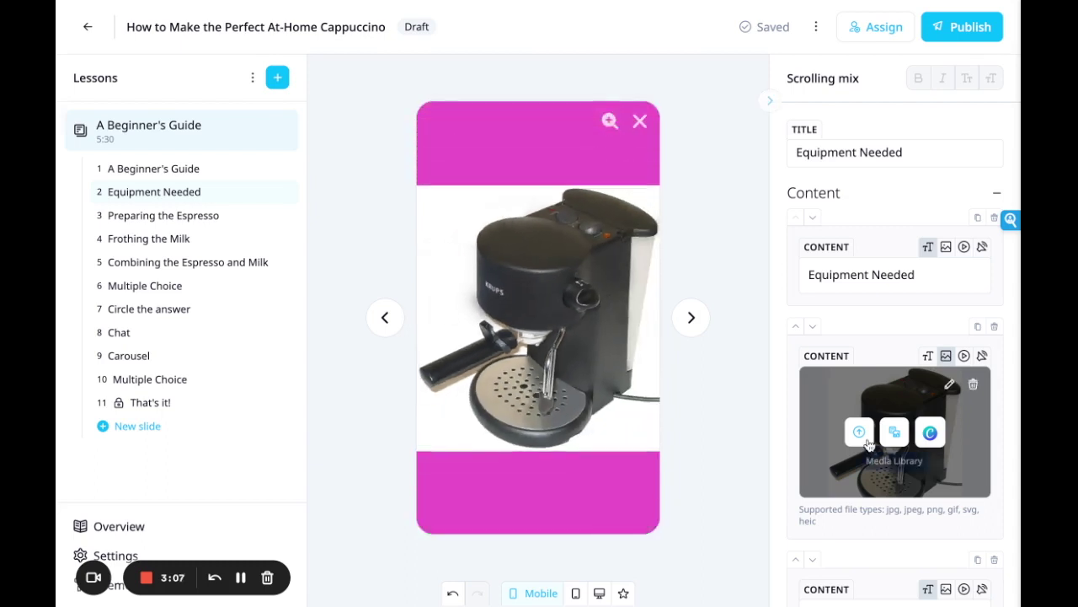
pyautogui.moveTo(894, 432)
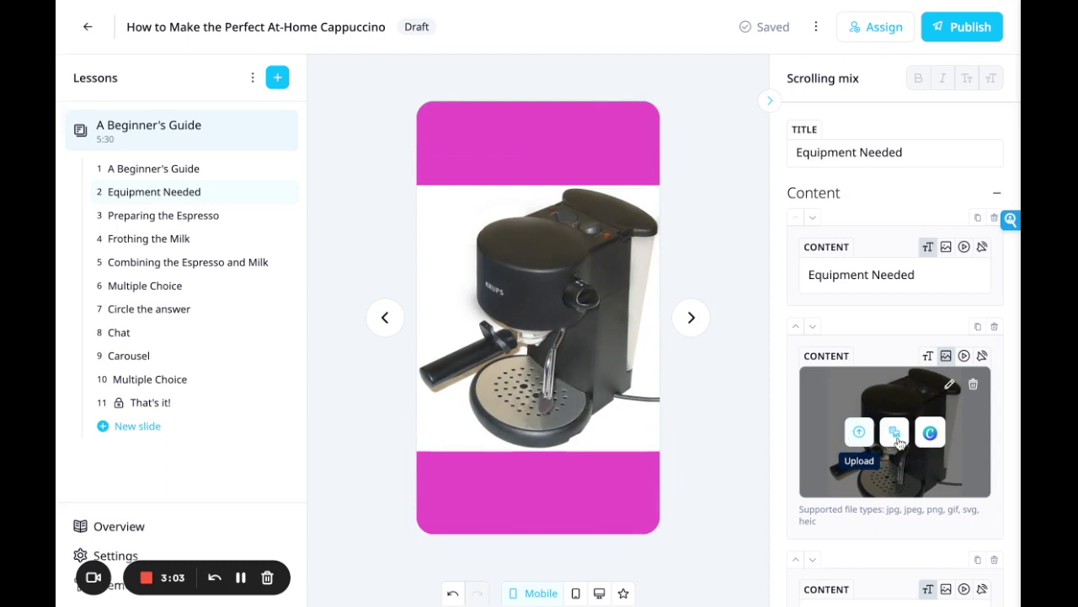
# Search Unsplash from the media library for 'at home cappuccino' photos
pyautogui.click(894, 434)
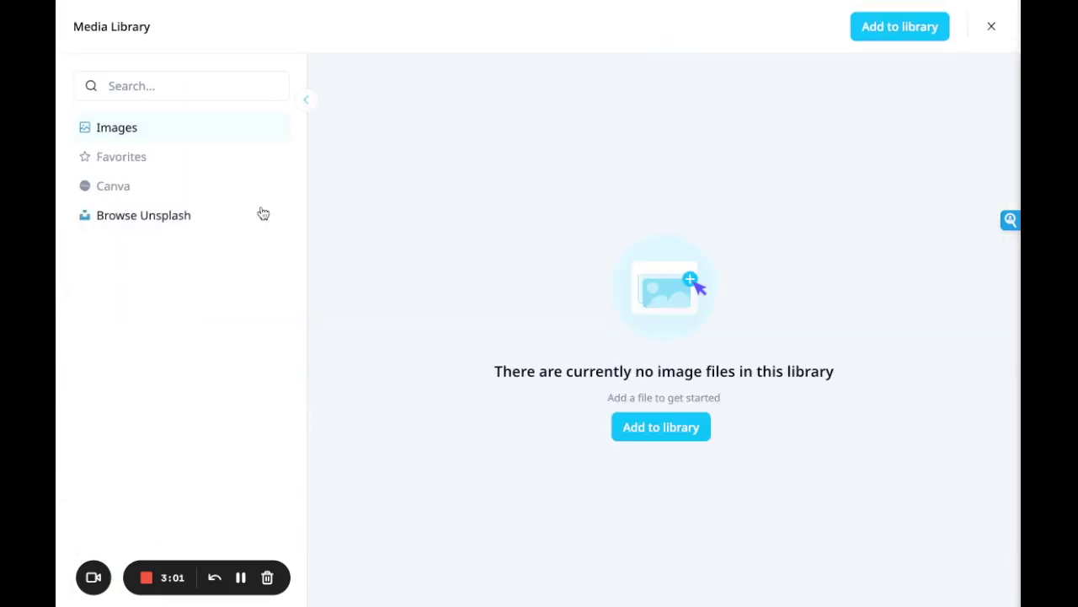
pyautogui.click(168, 217)
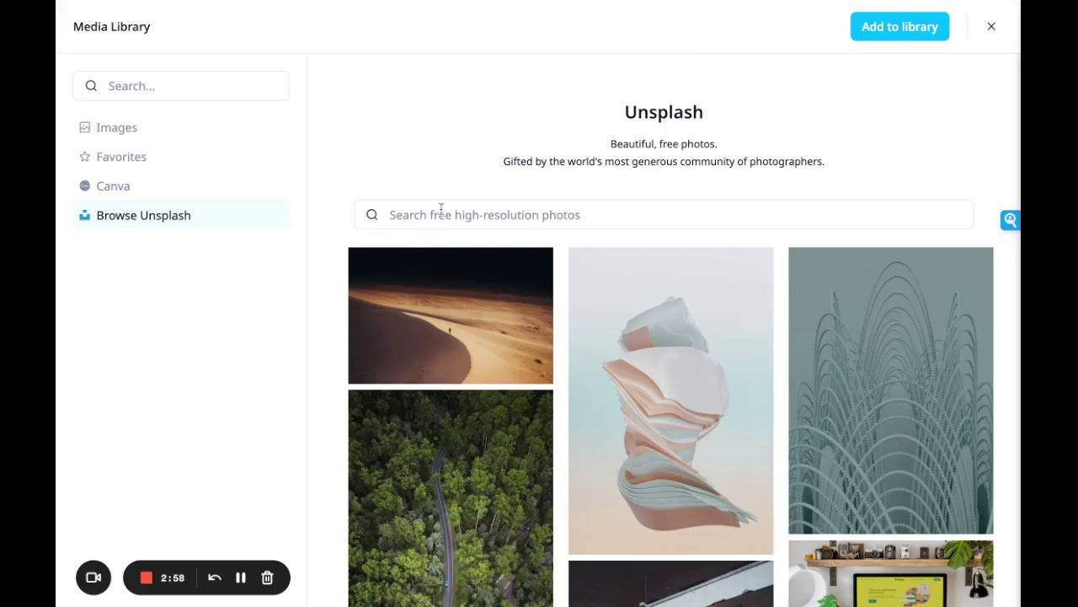
pyautogui.click(441, 210)
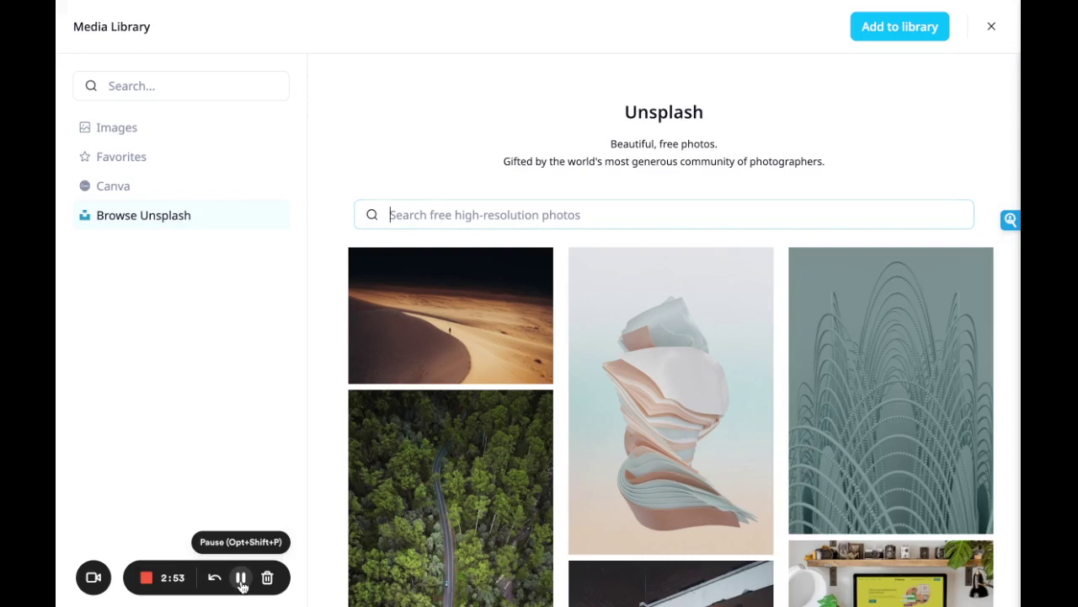
pyautogui.write('at home cappuccino')
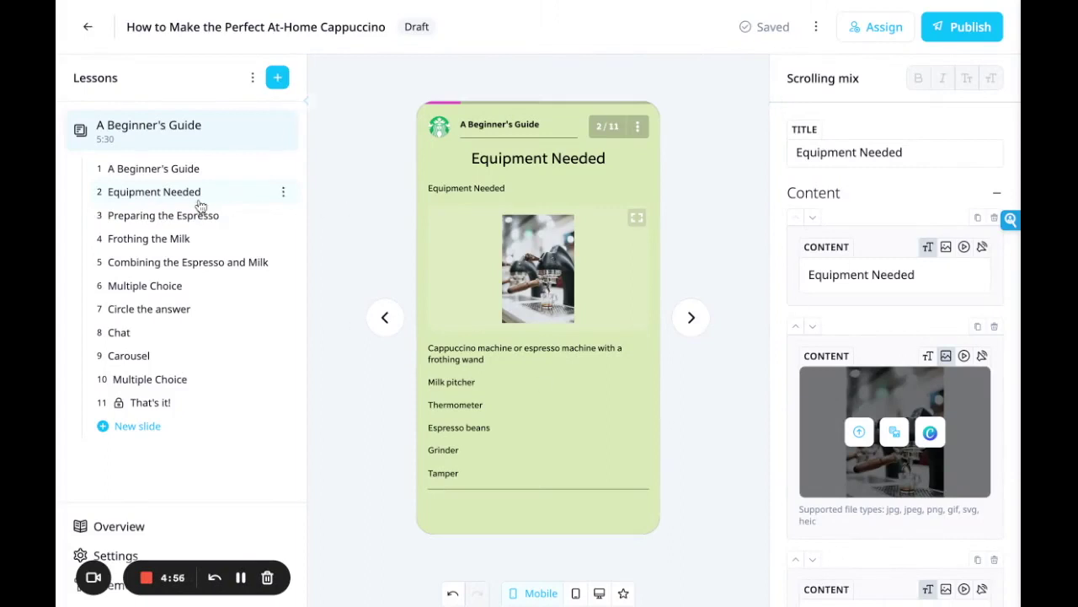
pyautogui.moveTo(163, 215)
pyautogui.click(191, 217)
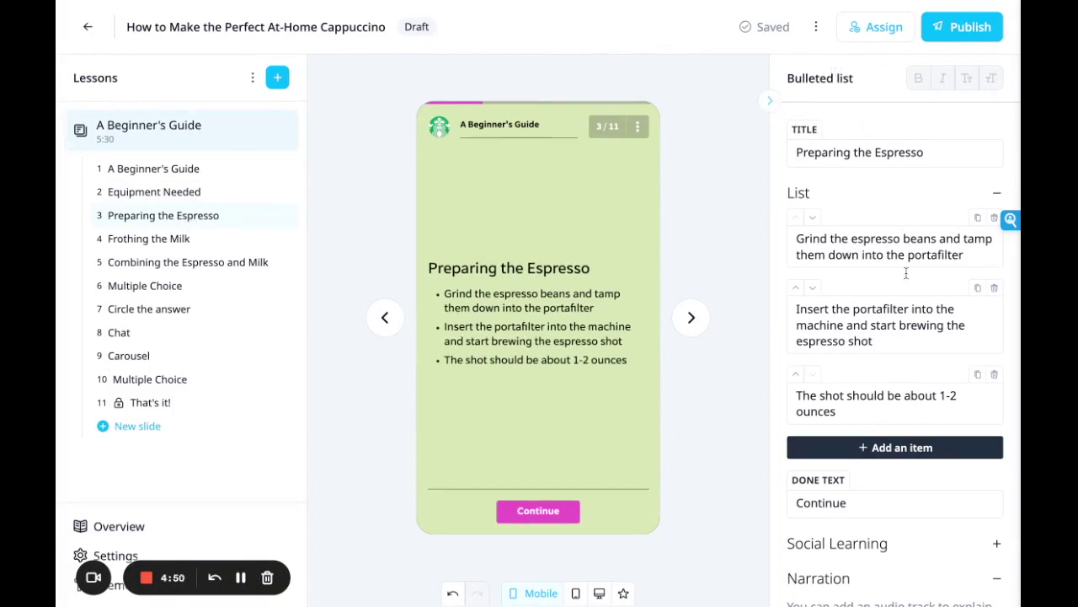
pyautogui.scroll(-5, 906, 278)
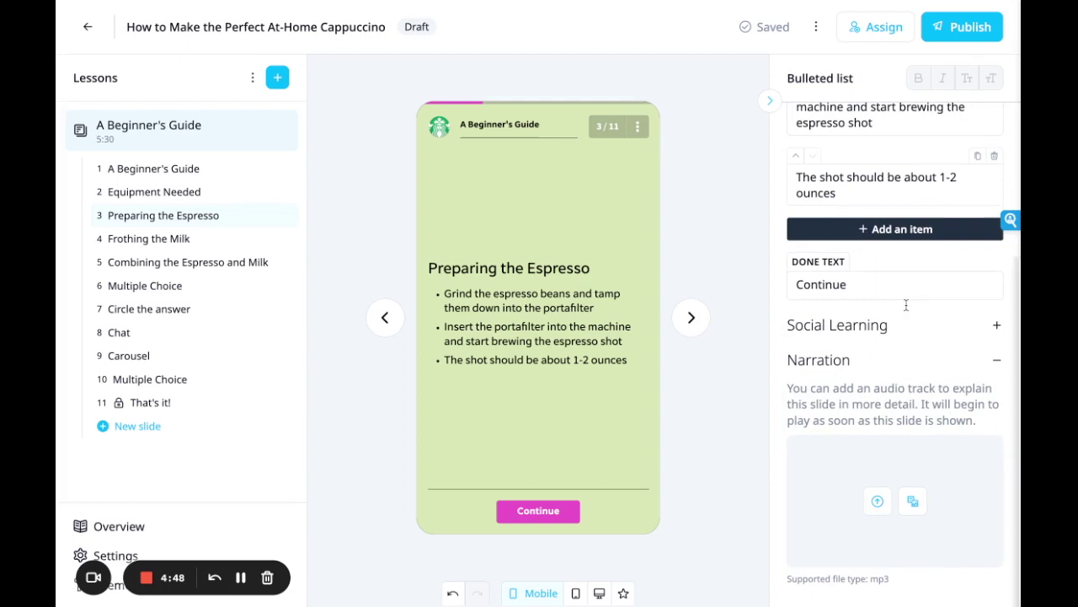
pyautogui.scroll(5, 885, 404)
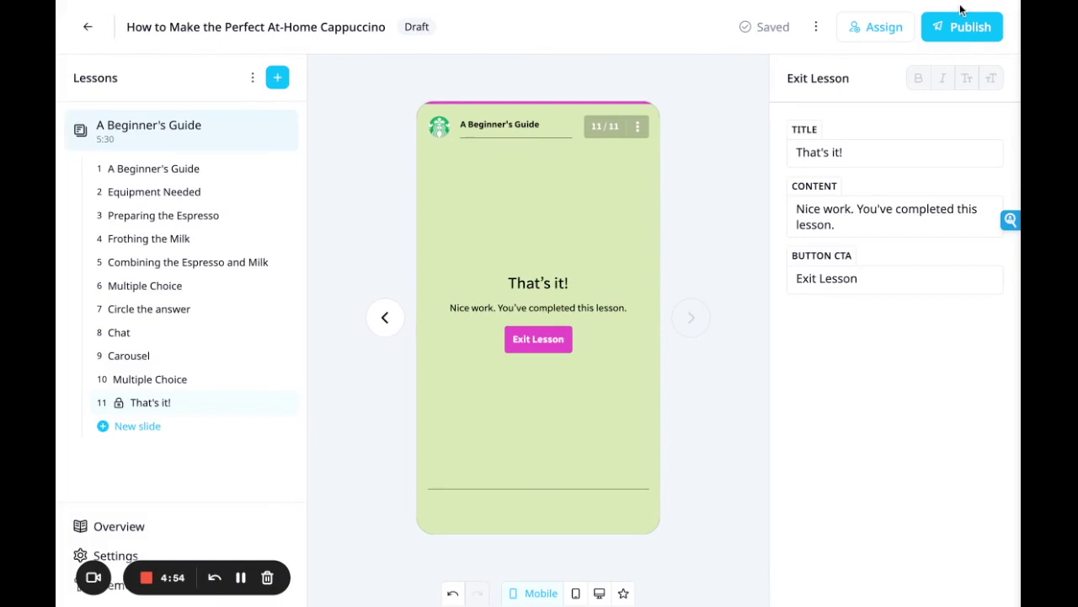
# Publish the cappuccino course to learners via the Review and publish step
pyautogui.click(966, 37)
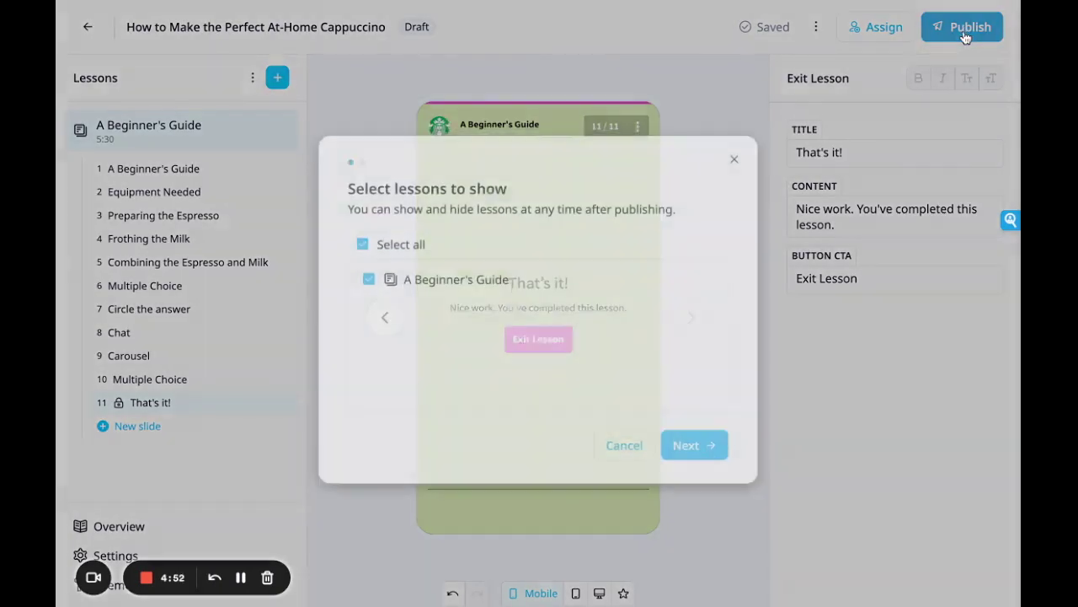
pyautogui.click(695, 449)
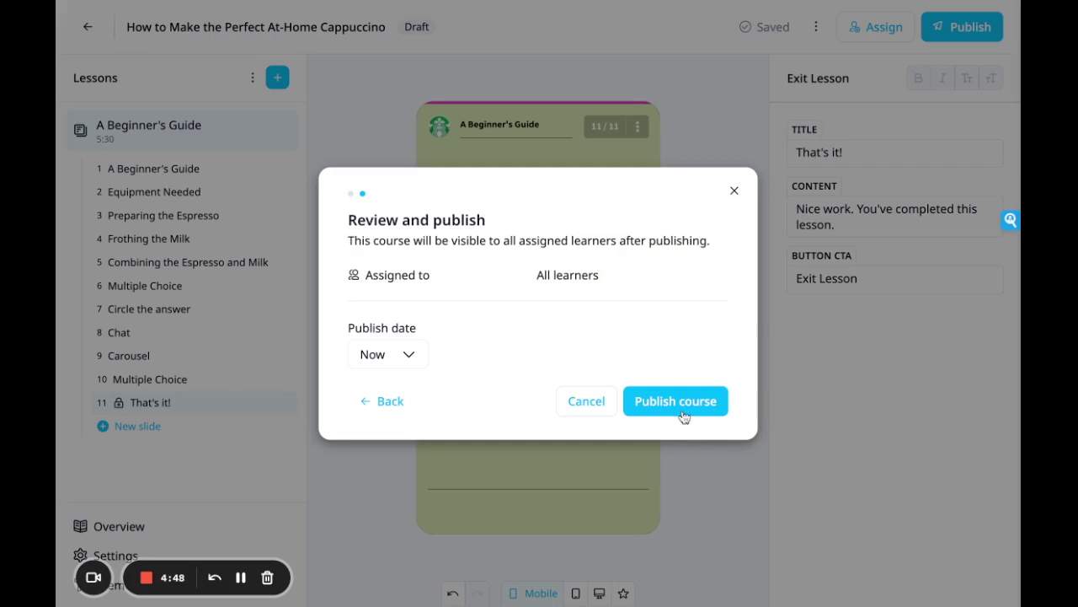
pyautogui.click(682, 411)
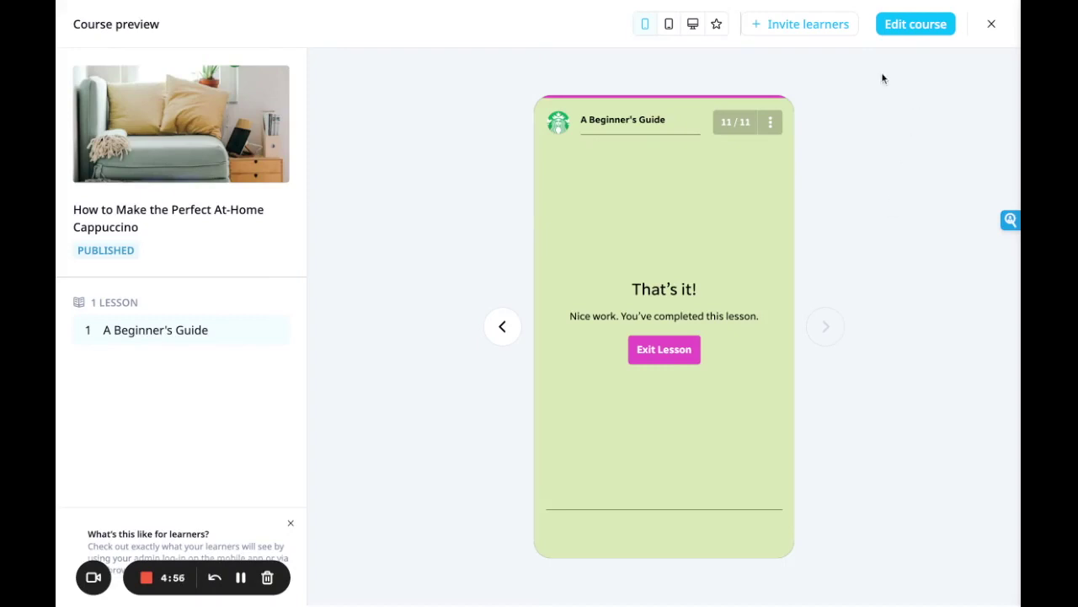
# Invite one learner by email, entering their email address and sending the invitation
pyautogui.click(816, 32)
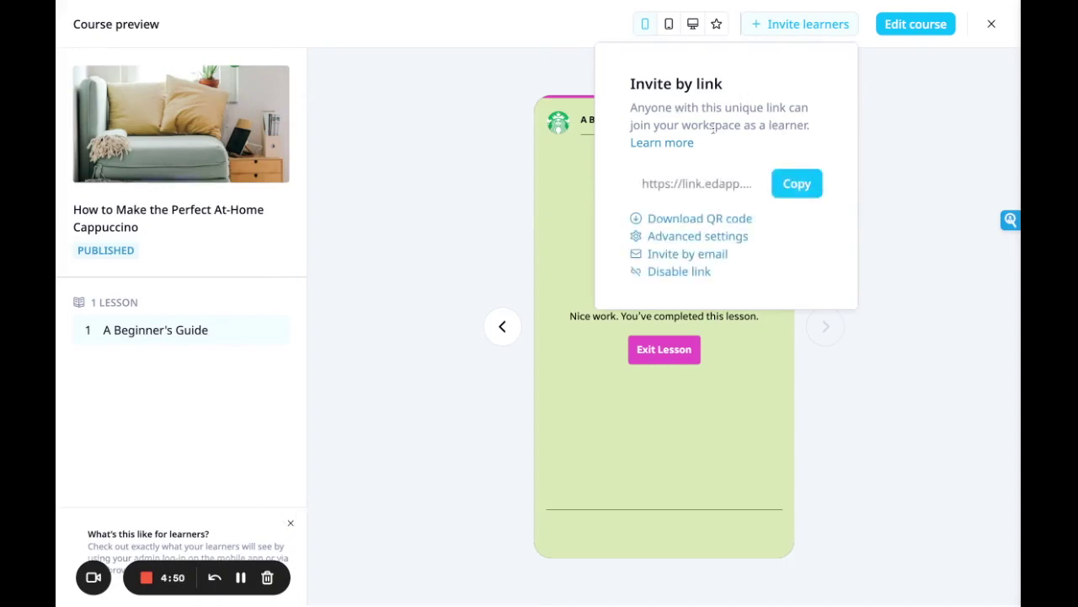
pyautogui.click(791, 192)
pyautogui.click(716, 255)
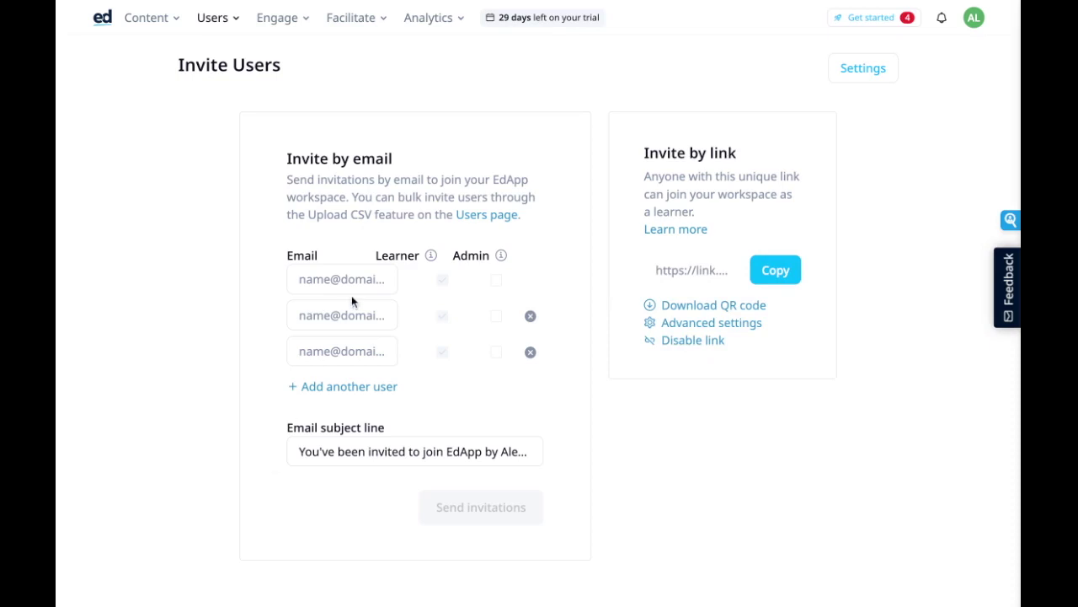
pyautogui.click(352, 272)
pyautogui.click(457, 517)
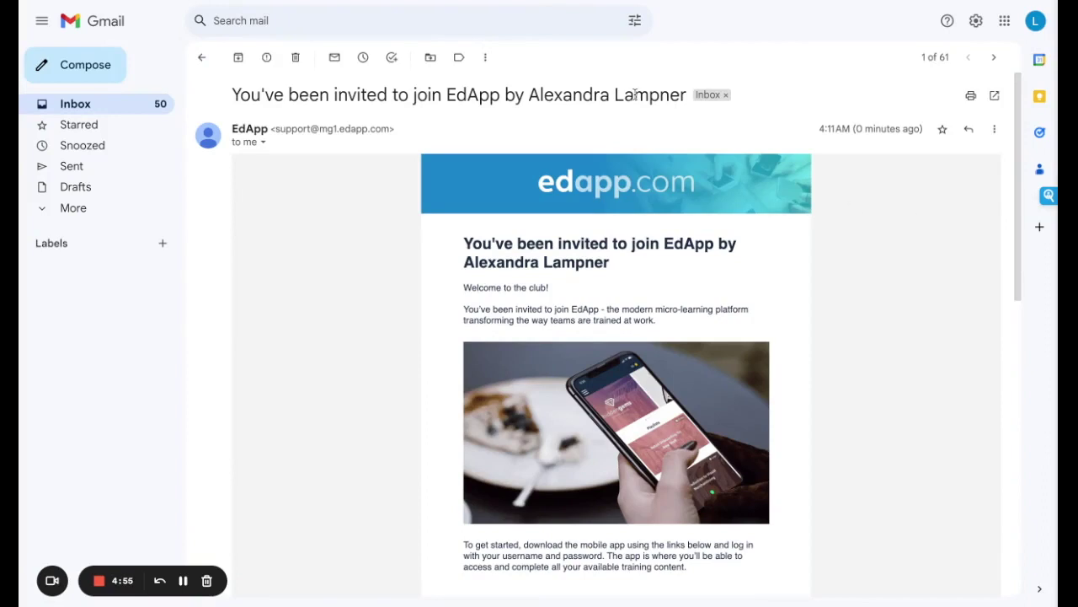
# Scroll down the EdApp invitation email to the learner's username and password
pyautogui.scroll(-1, 542, 207)
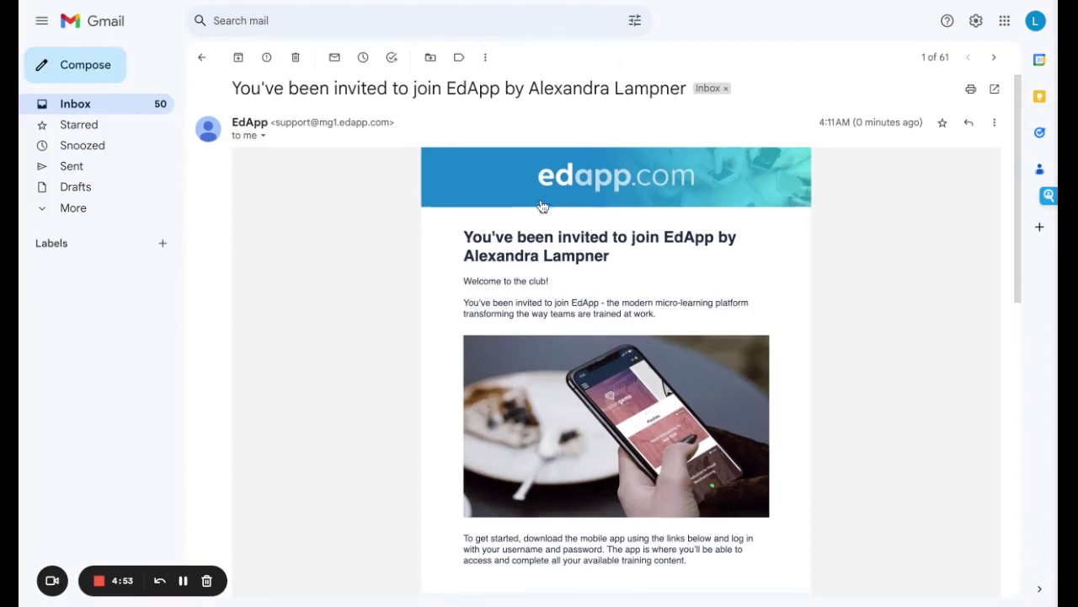
pyautogui.scroll(-1, 542, 207)
pyautogui.scroll(-2, 542, 207)
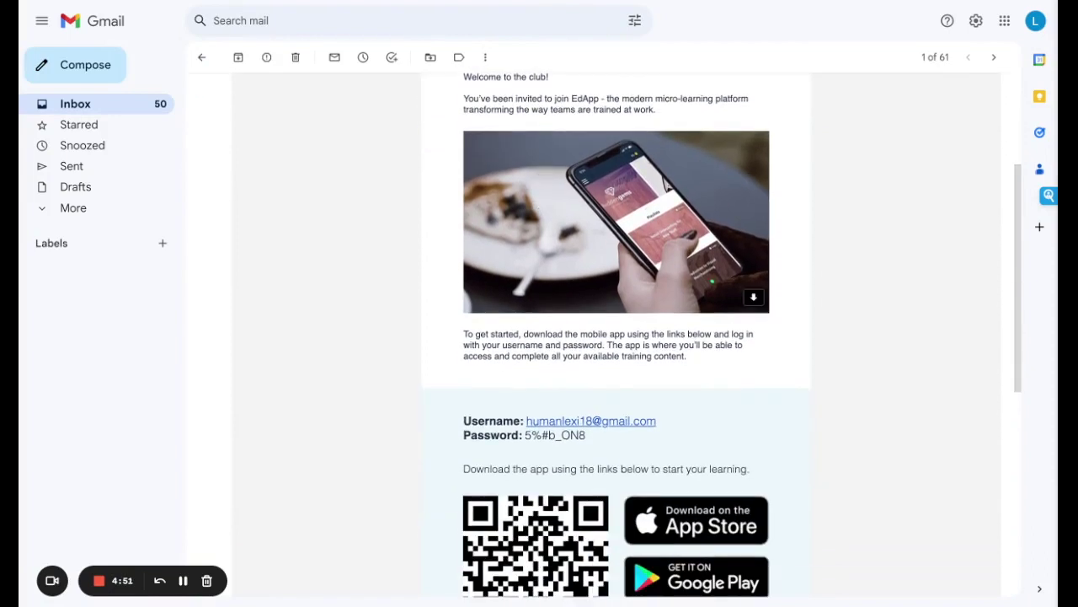
pyautogui.scroll(-2, 590, 232)
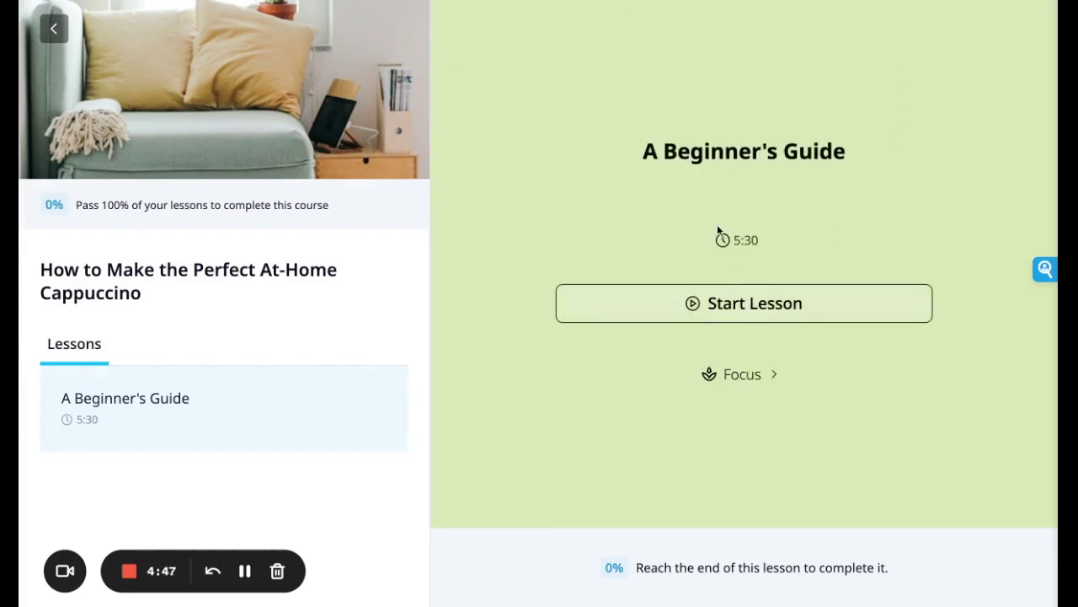
# Start the A Beginner's Guide lesson and scroll through its slide list
pyautogui.click(715, 306)
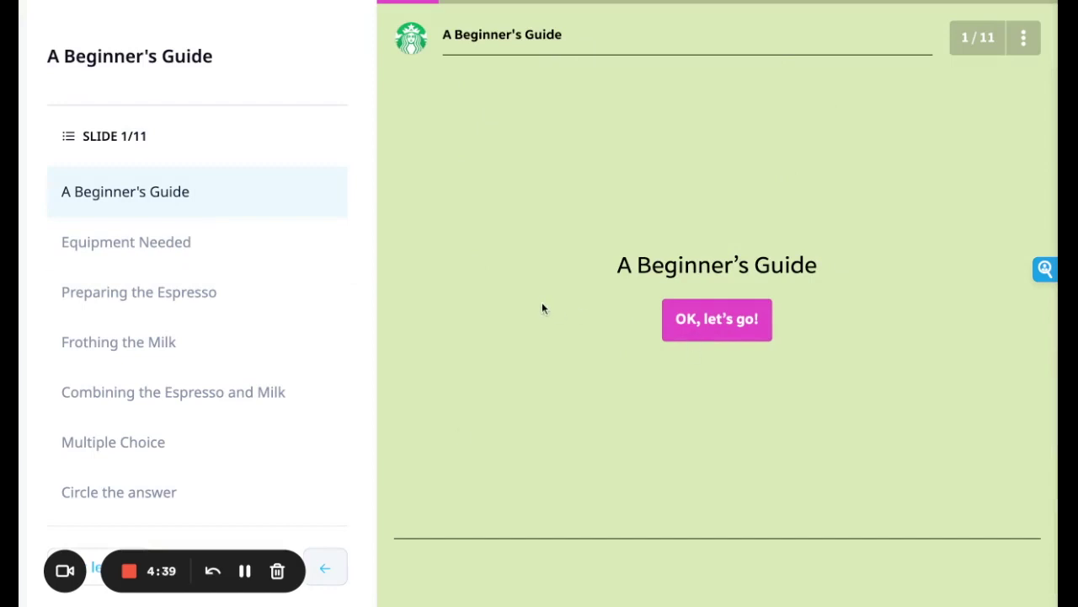
pyautogui.scroll(-3, 228, 296)
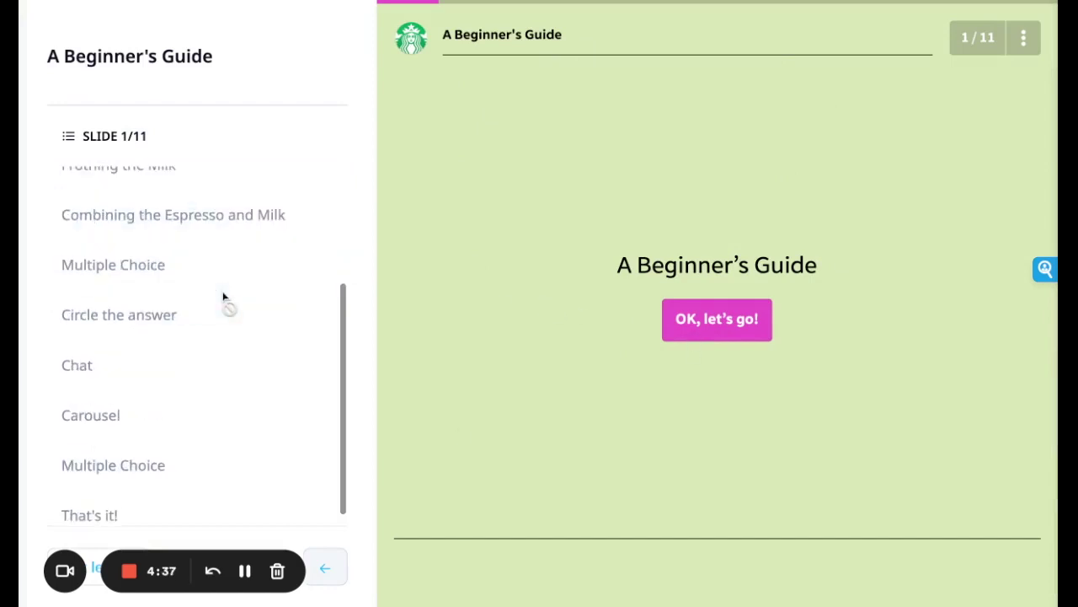
pyautogui.scroll(3, 224, 301)
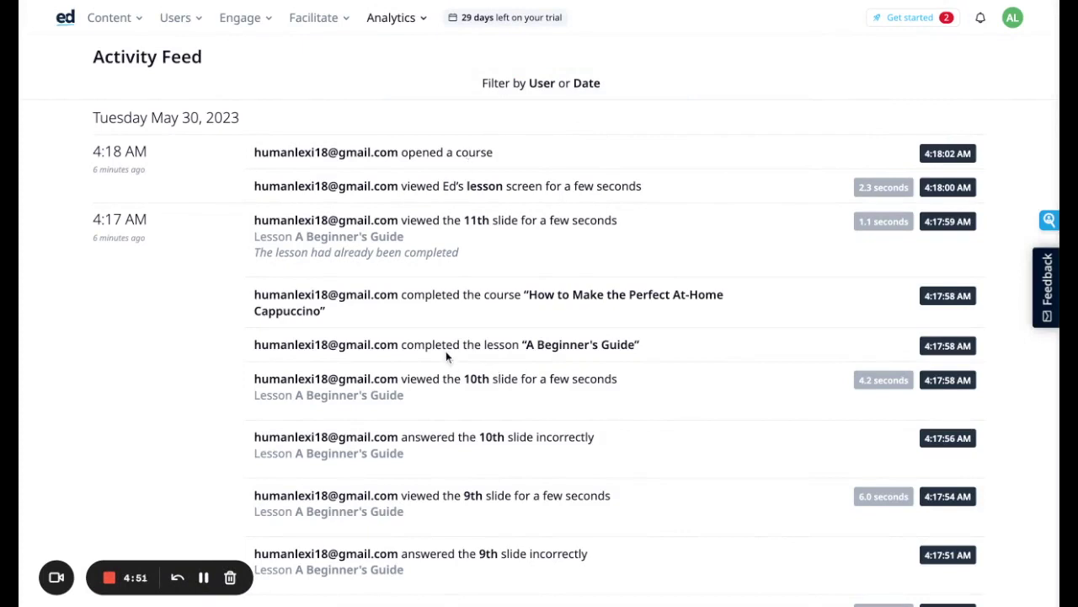
# Highlight the lesson-completion and 10th-slide incorrect-answer entries, then scroll down the Activity Feed
pyautogui.moveTo(425, 346); pyautogui.dragTo(632, 343)
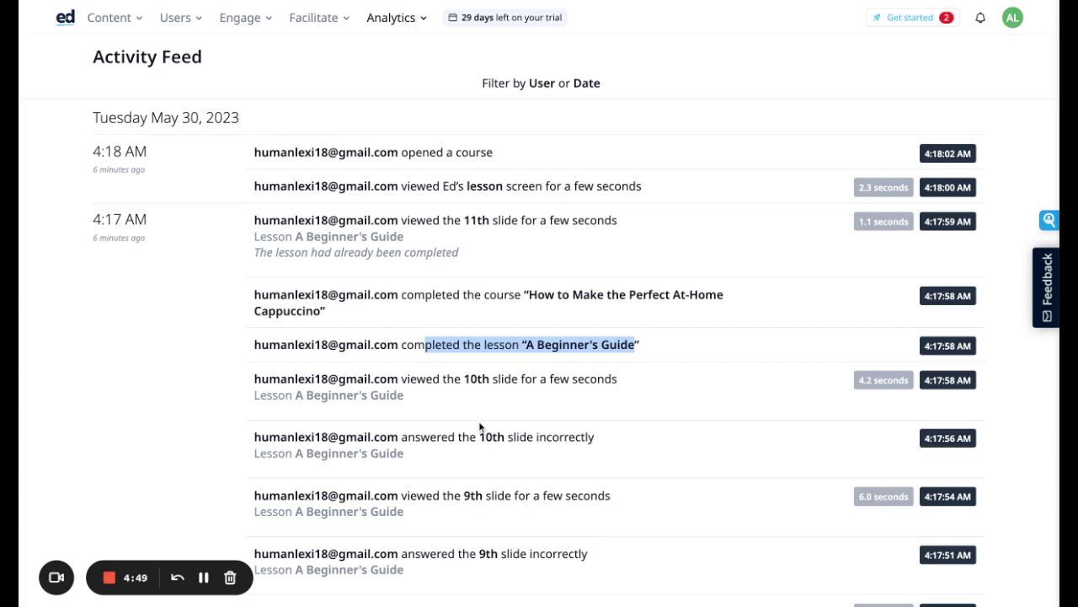
pyautogui.click(413, 432)
pyautogui.tripleClick(413, 431)
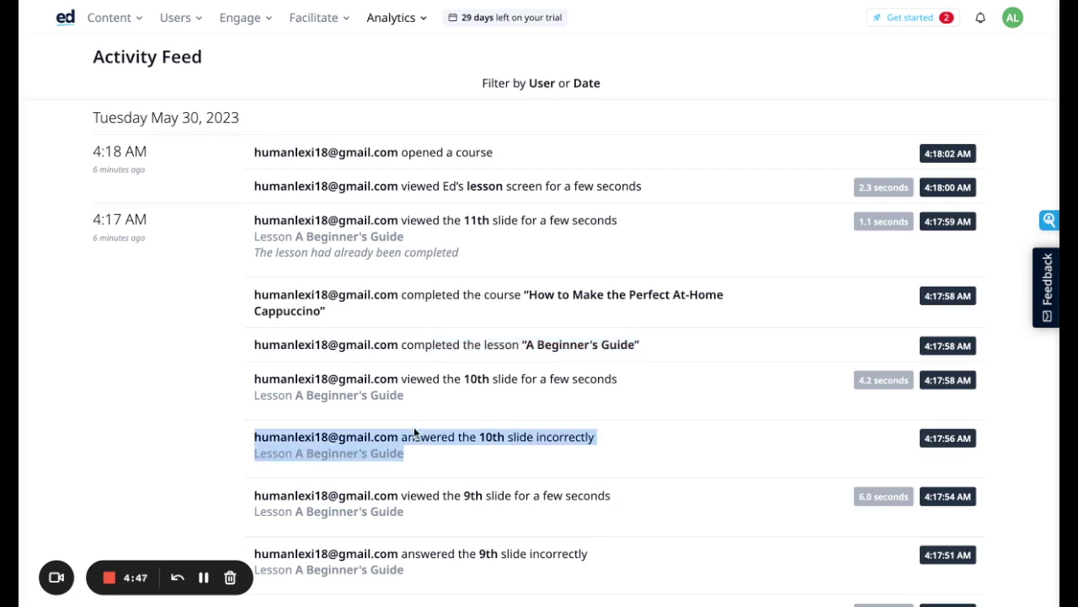
pyautogui.scroll(-5, 601, 455)
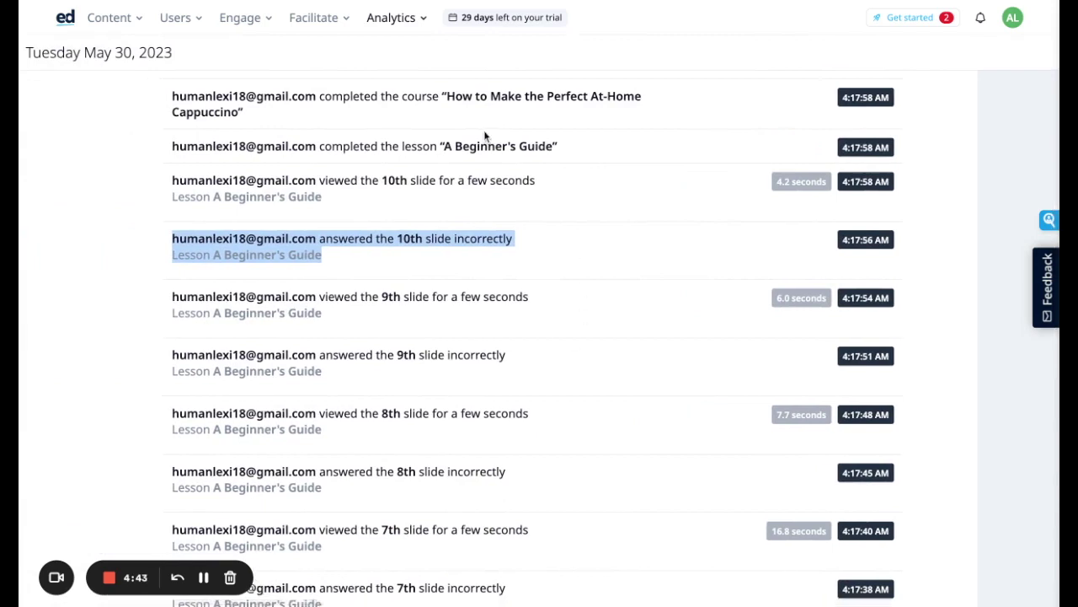
pyautogui.scroll(-2, 466, 497)
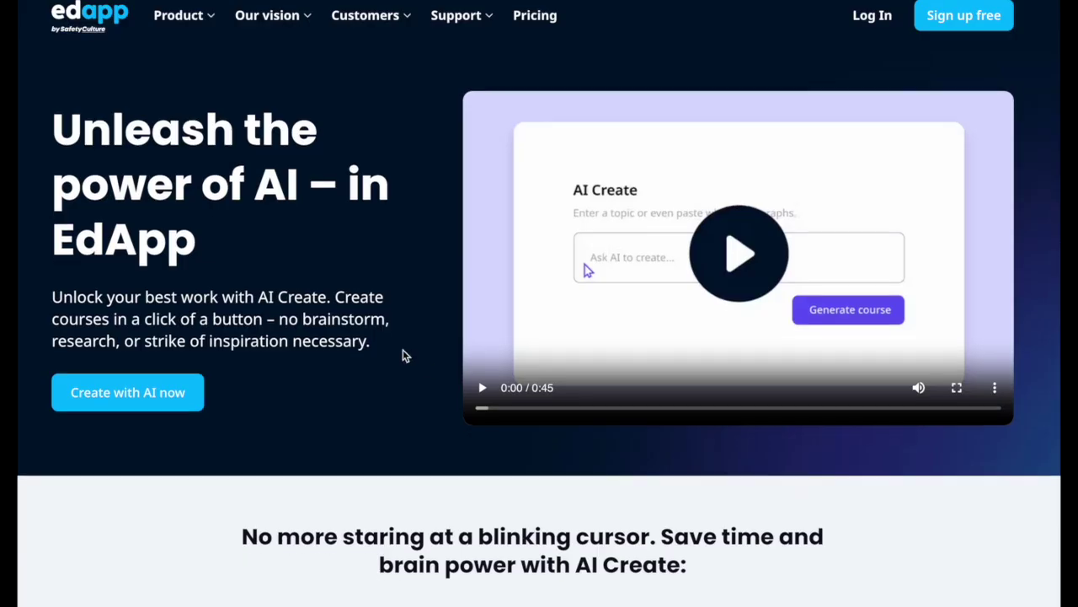
pyautogui.scroll(-2, 403, 352)
pyautogui.scroll(-2, 403, 348)
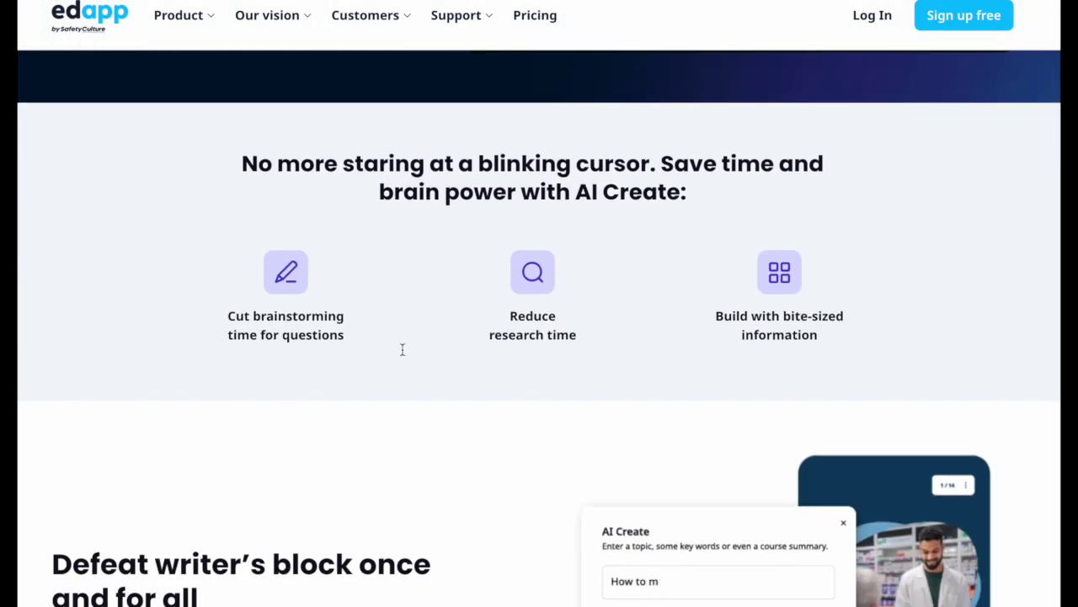
pyautogui.scroll(-1, 402, 349)
pyautogui.scroll(-1, 401, 349)
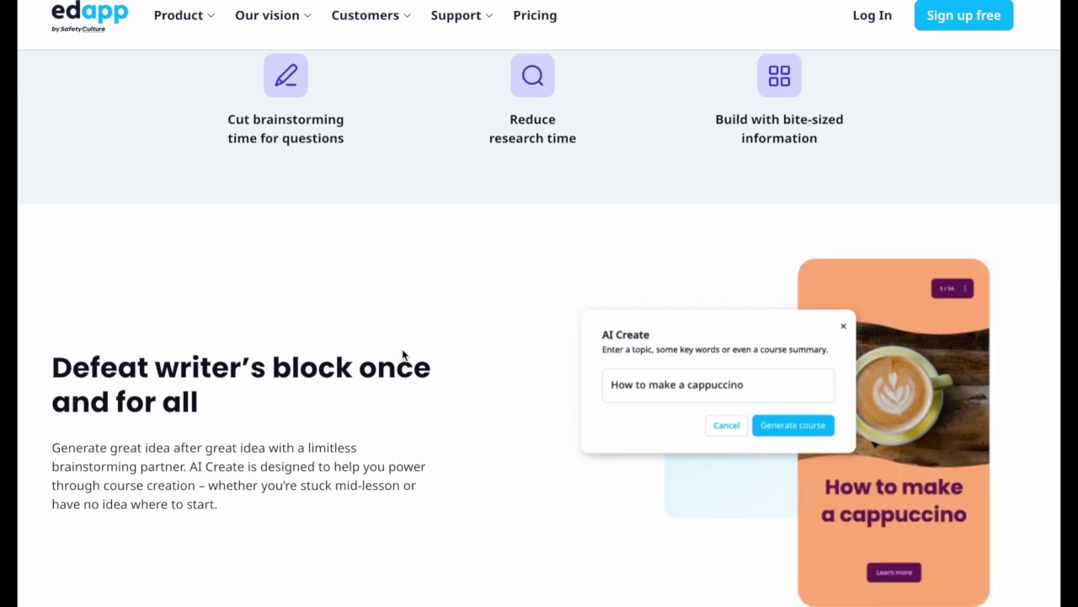
pyautogui.scroll(-1, 403, 353)
pyautogui.scroll(-1, 403, 353)
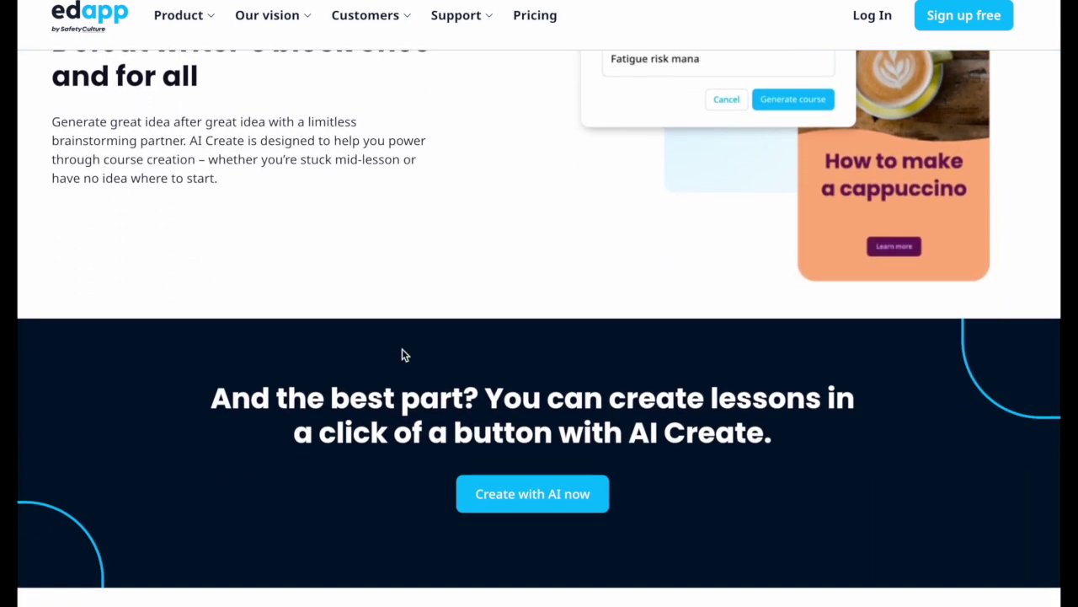
pyautogui.scroll(-1, 402, 355)
pyautogui.scroll(-1, 402, 354)
pyautogui.scroll(-1, 402, 355)
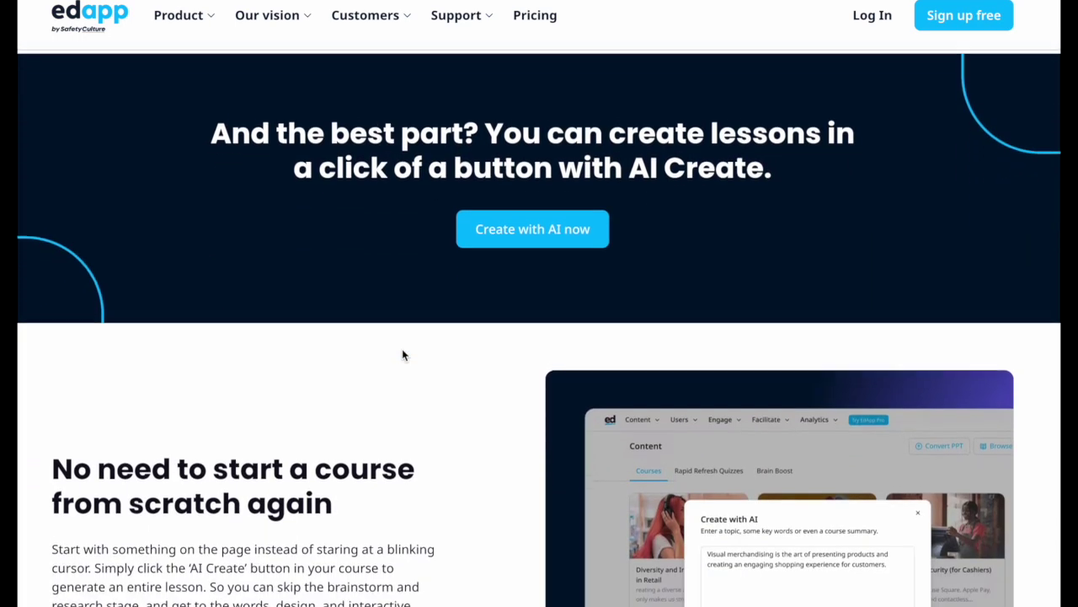
pyautogui.scroll(-1, 402, 355)
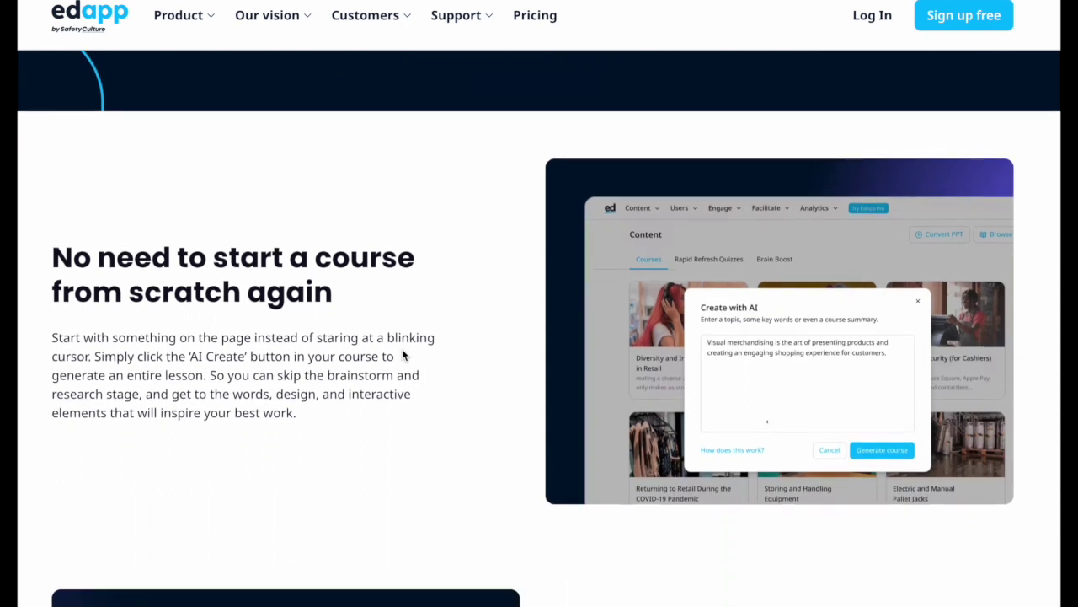
pyautogui.scroll(-1, 402, 355)
pyautogui.scroll(-1, 402, 355)
pyautogui.scroll(-1, 402, 354)
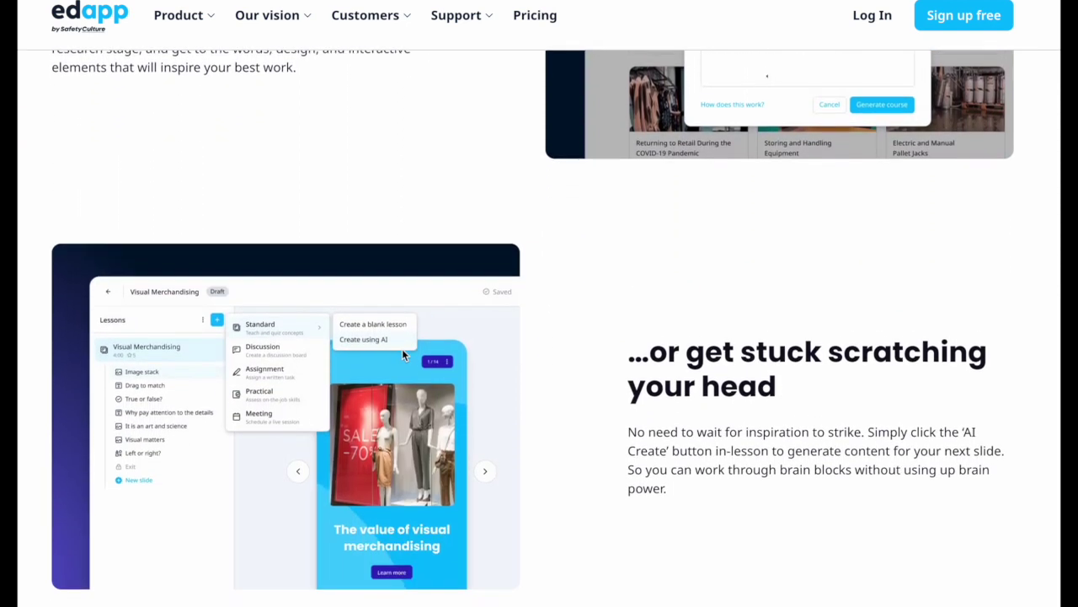
pyautogui.scroll(-1, 402, 354)
pyautogui.scroll(-1, 402, 354)
pyautogui.scroll(-1, 402, 354)
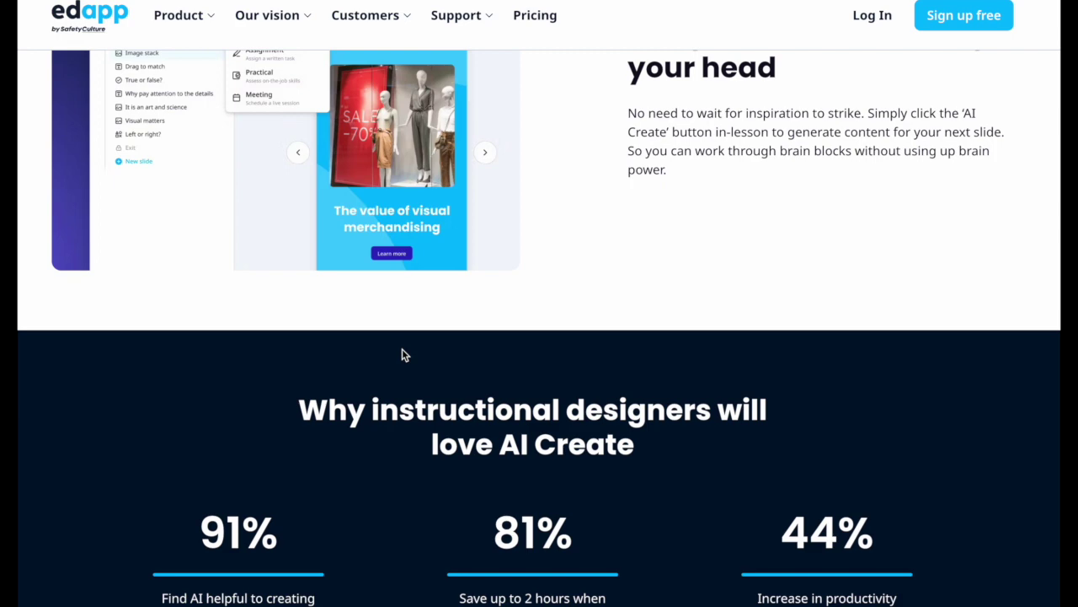
pyautogui.scroll(-1, 402, 354)
pyautogui.scroll(-1, 402, 355)
pyautogui.scroll(-1, 402, 355)
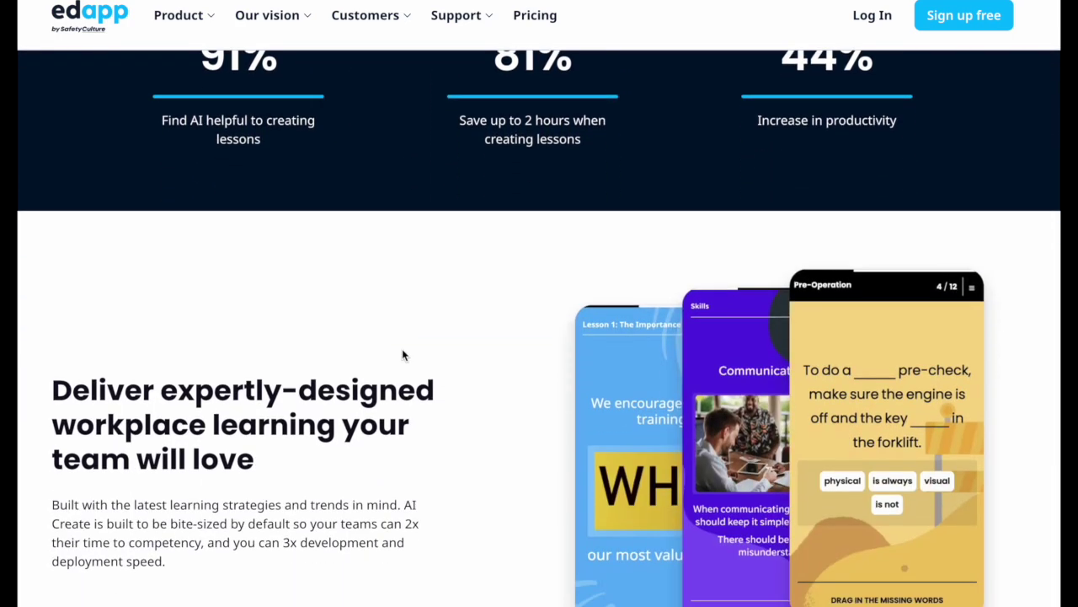
pyautogui.scroll(-1, 402, 355)
pyautogui.scroll(-1, 540, 304)
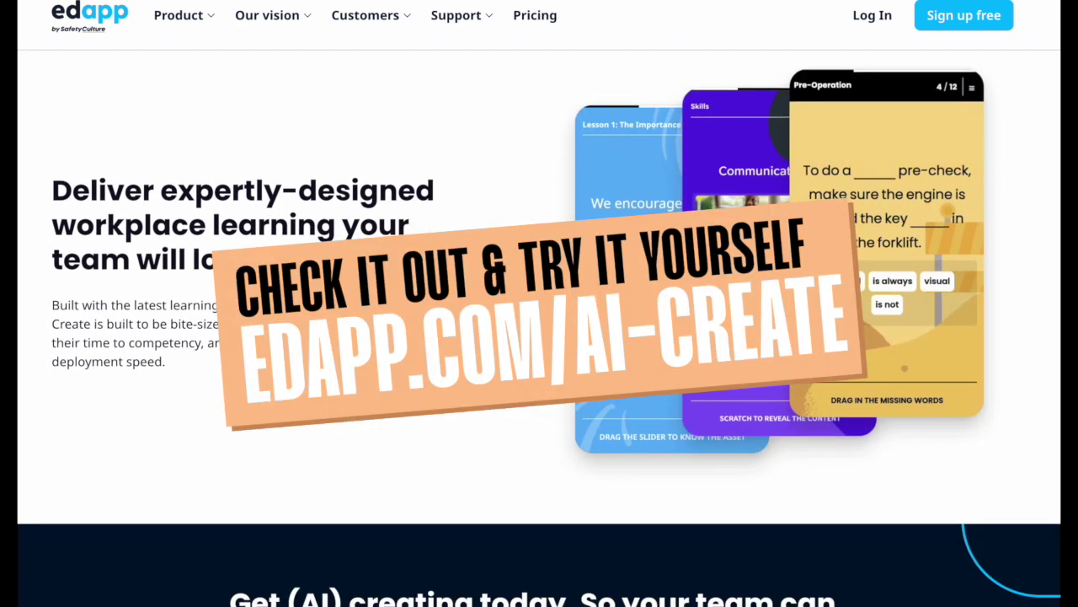
pyautogui.scroll(-1, 540, 304)
pyautogui.scroll(-2, 539, 303)
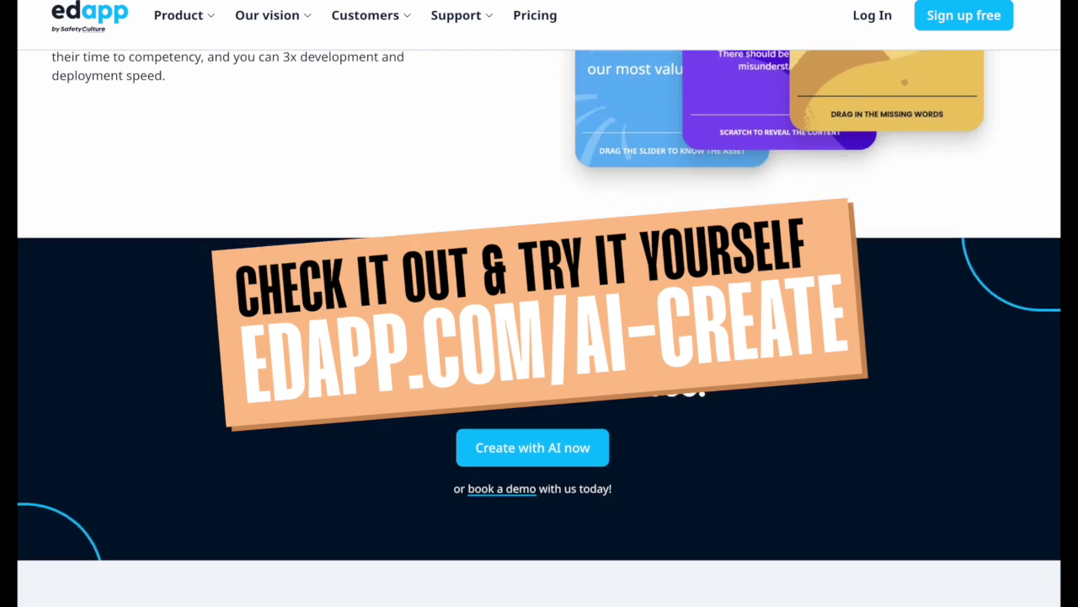